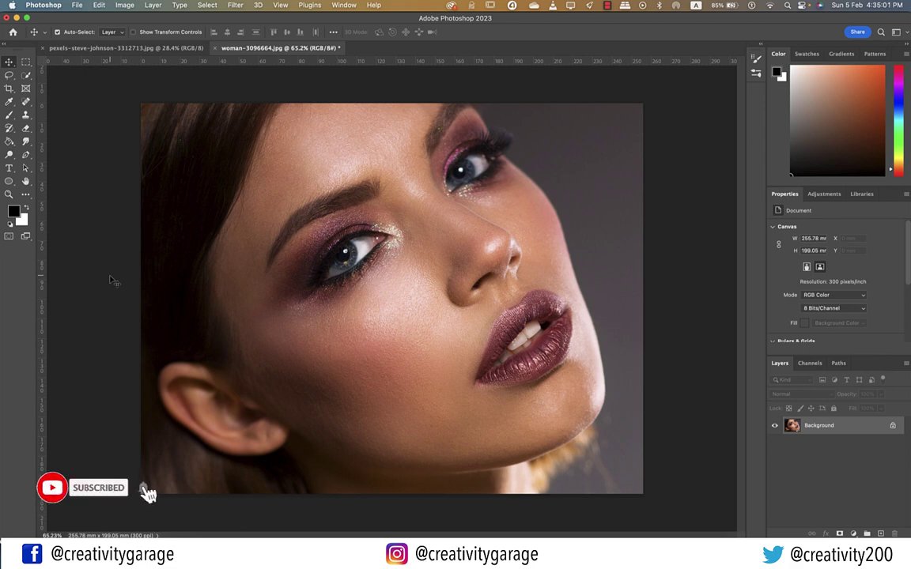
- Switch to the pexels-steve-johnson-3312713.jpg acrylic paint texture document
click(126, 47)
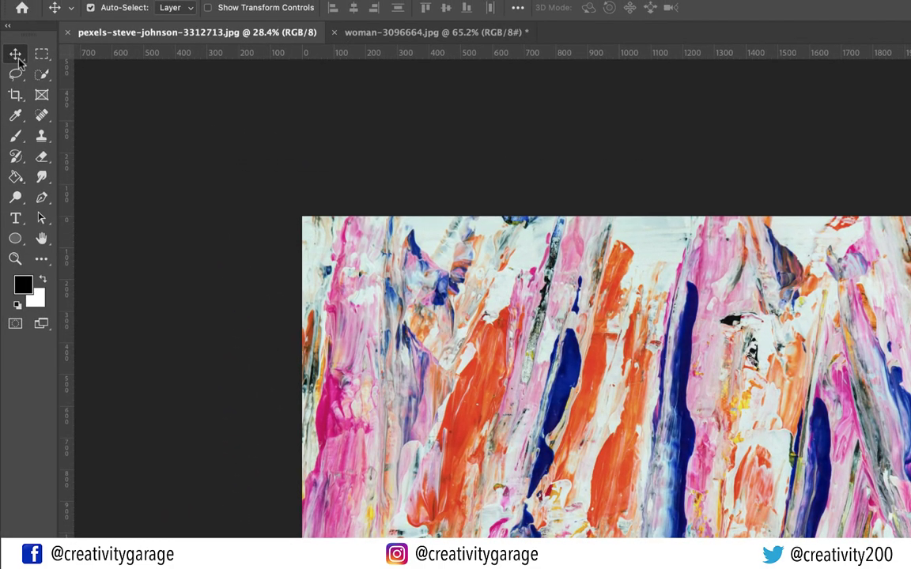
- Drag the paint texture with the Move tool onto the woman-3096664 portrait as Layer 1
click(18, 57)
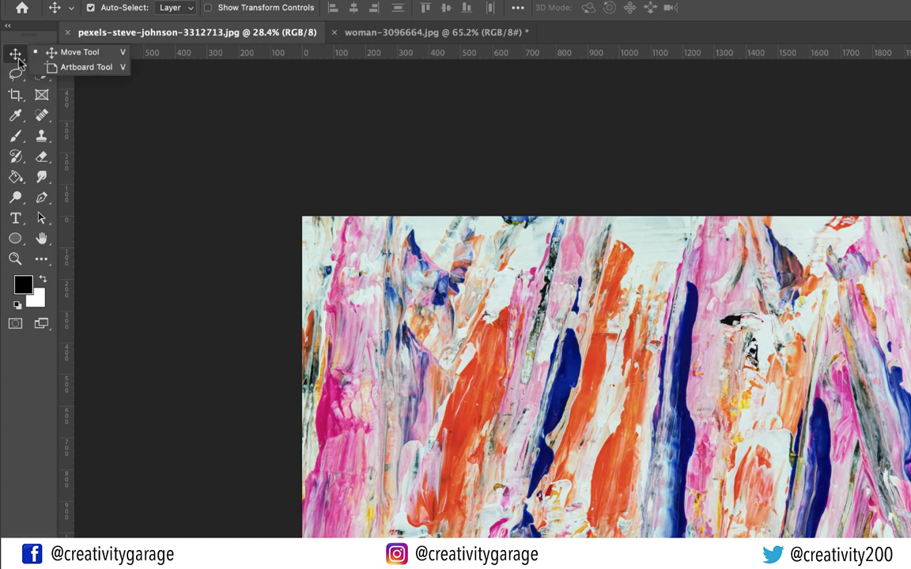
click(71, 51)
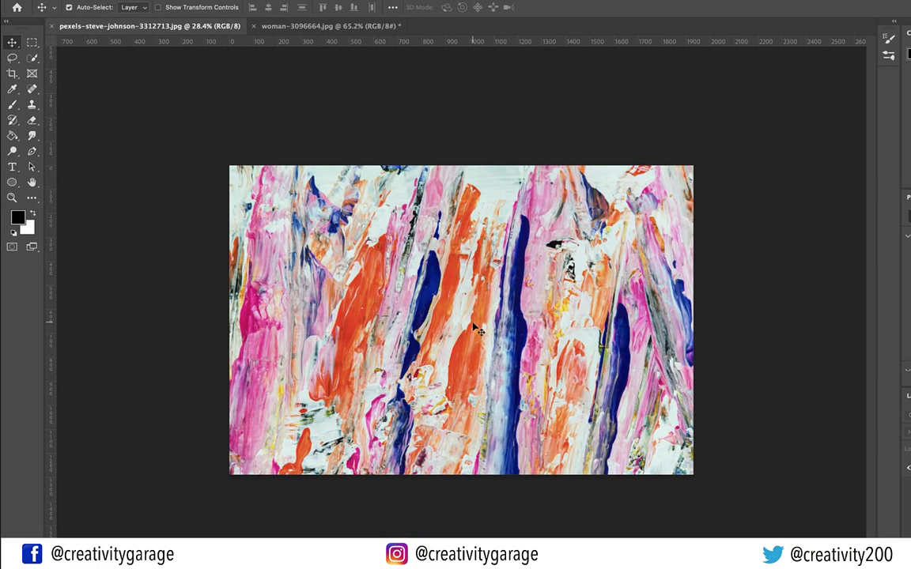
key(v)
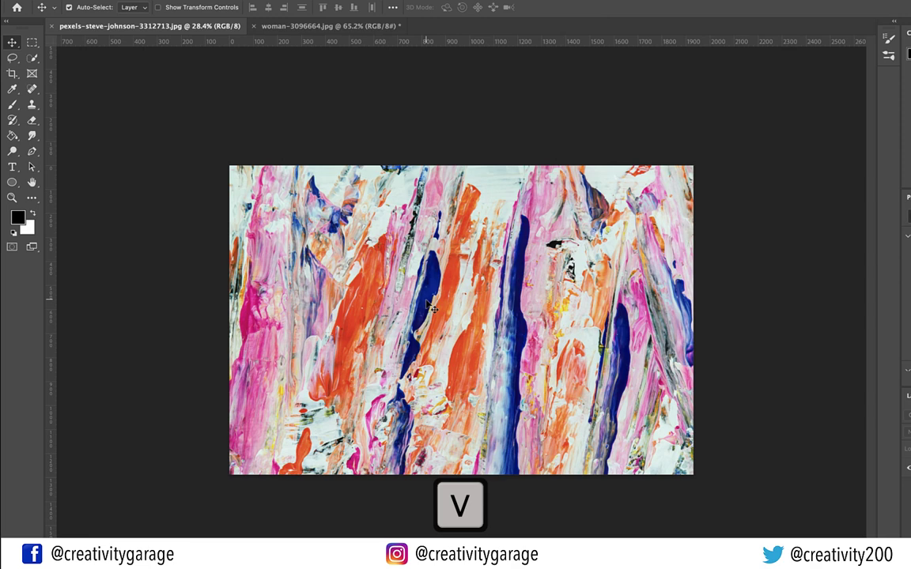
mouse_move(431, 307)
mouse_down()
mouse_move(423, 174)
mouse_move(393, 72)
mouse_move(343, 29)
mouse_move(427, 183)
mouse_up()
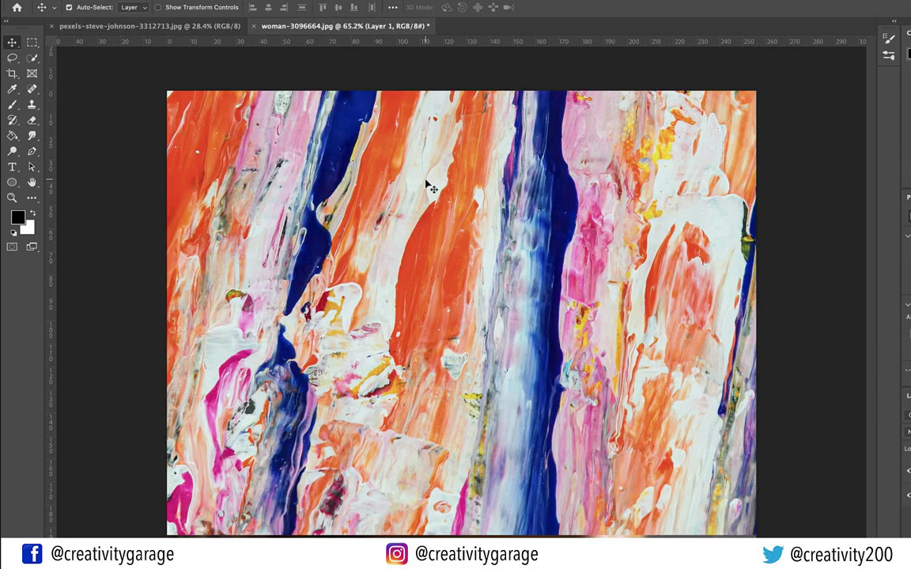
mouse_move(514, 169)
mouse_down()
mouse_move(520, 294)
mouse_move(517, 254)
mouse_up()
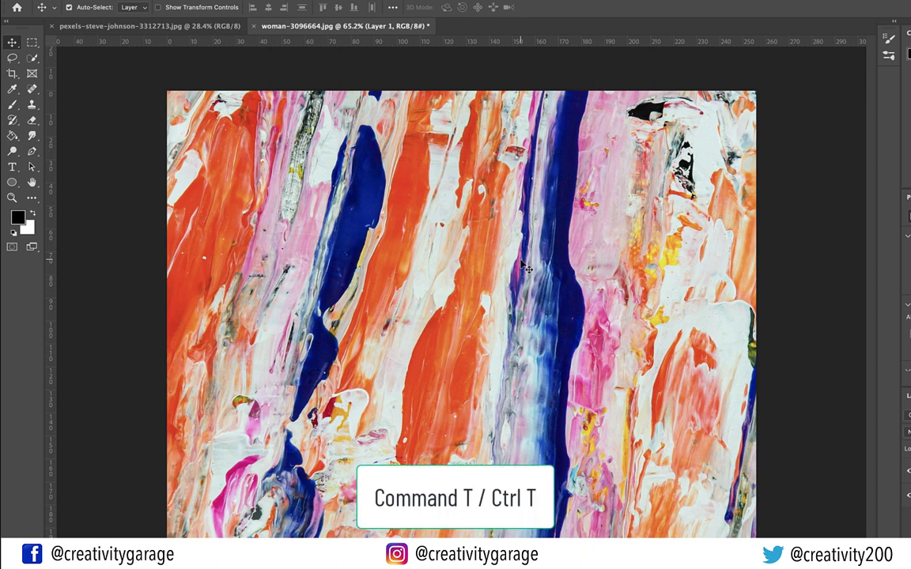
- Free-transform the paint layer to fill the portrait canvas at 255.78 × 199.05 mm and commit
key(ctrl+t)
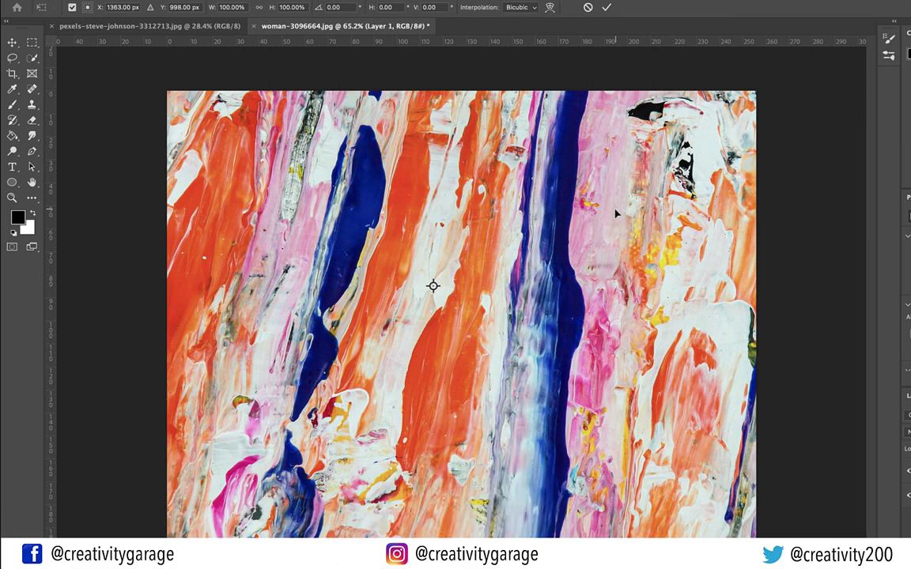
key(ctrl+0)
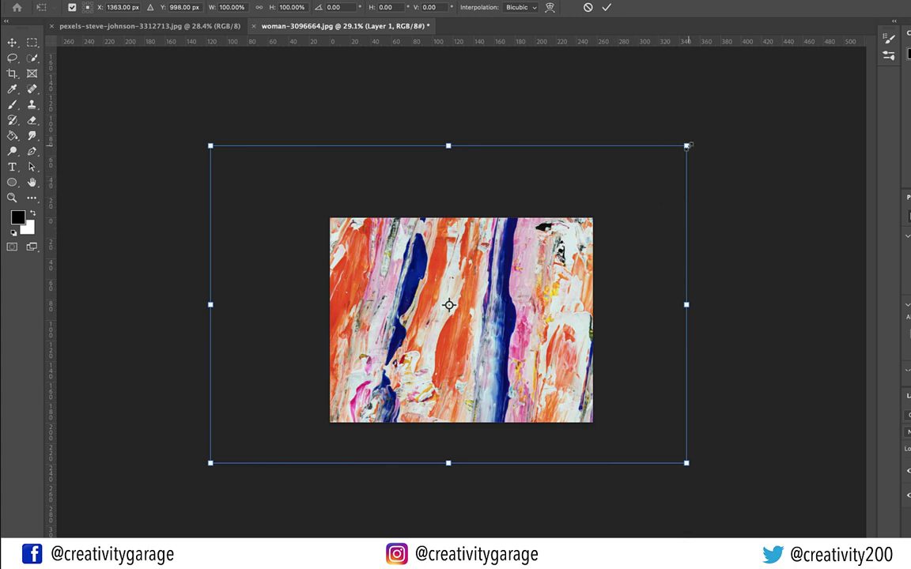
drag(687, 146, 595, 215)
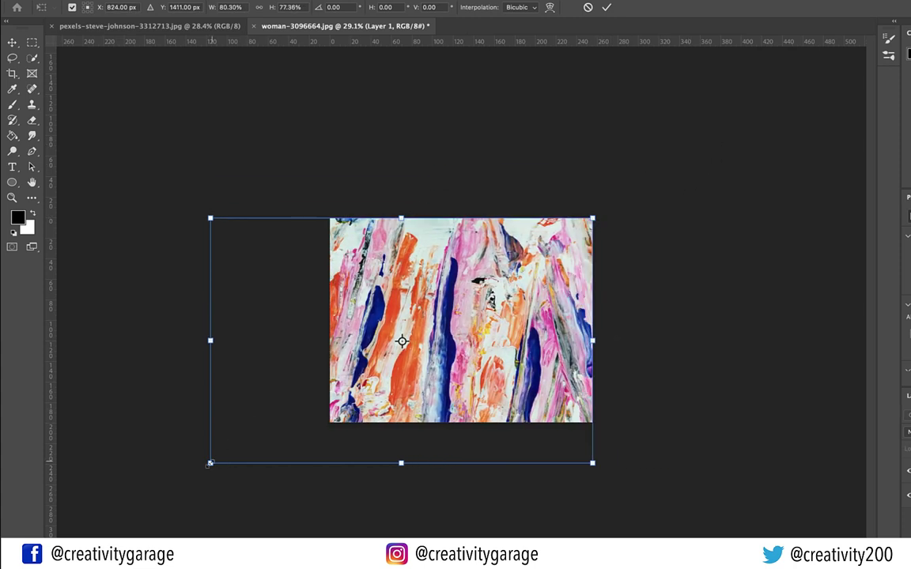
drag(210, 465, 325, 428)
scroll(499, 340, up, 3)
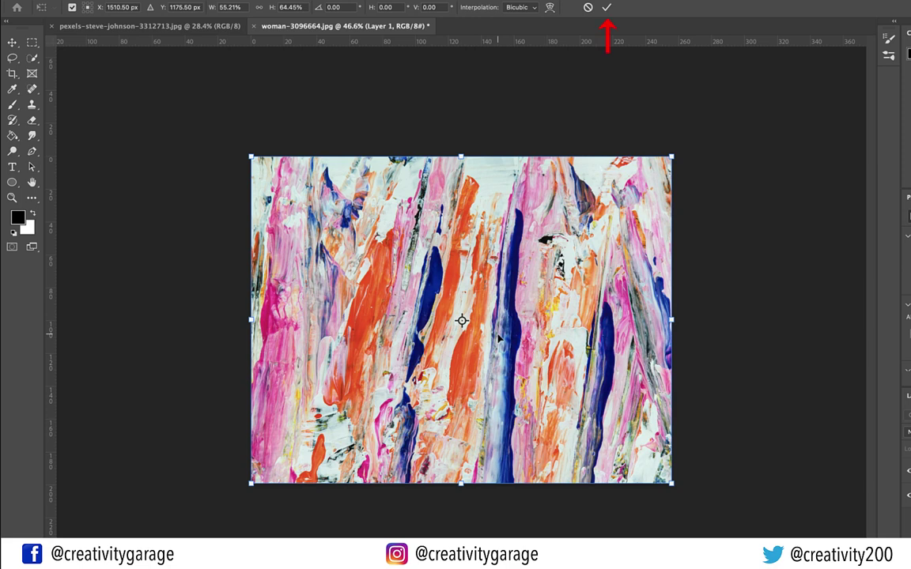
click(606, 7)
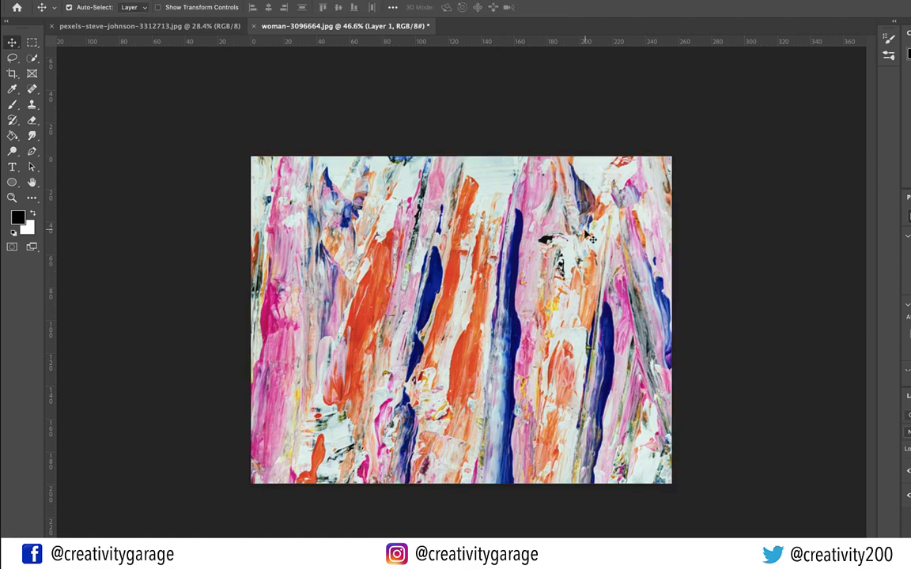
key(ctrl+plus)
- Set Layer 1's blend mode to Multiply and add a white layer mask
key(ctrl+minus)
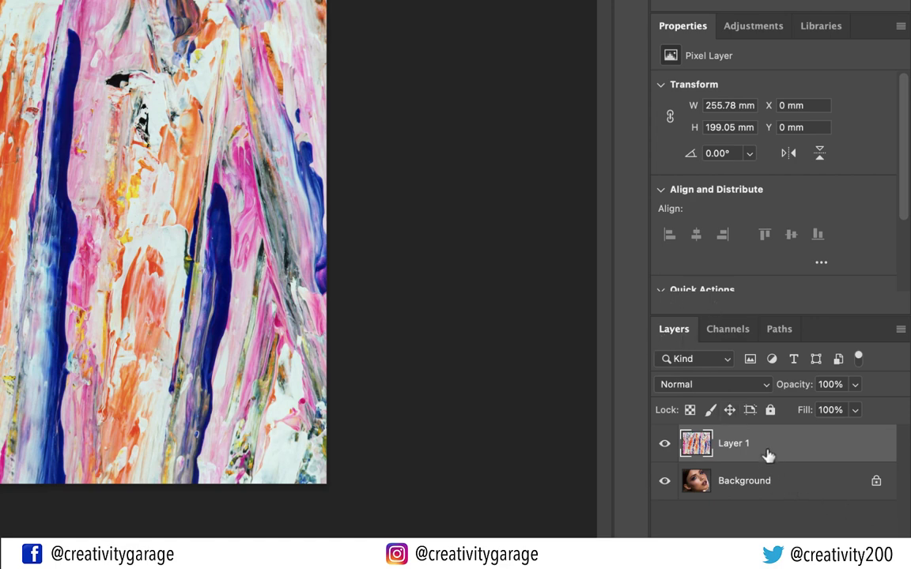
click(766, 386)
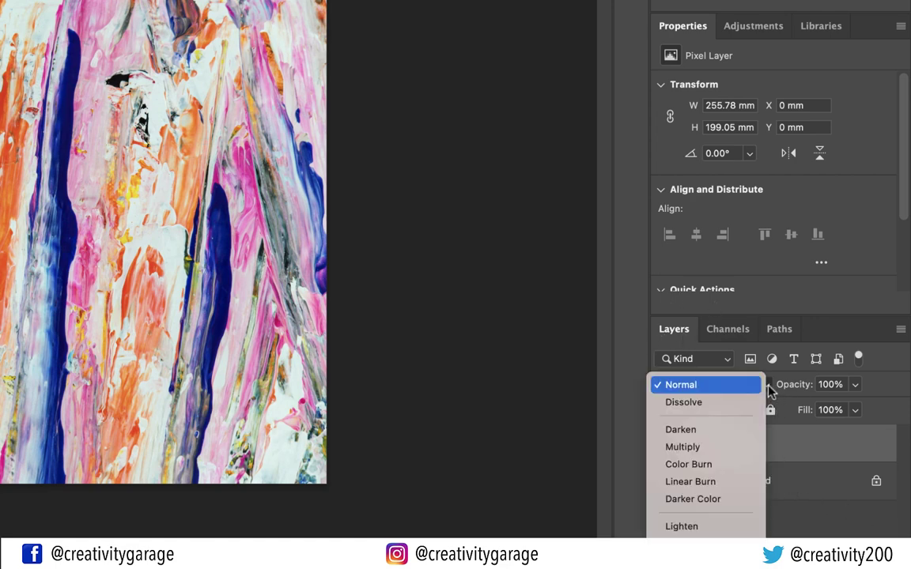
click(706, 447)
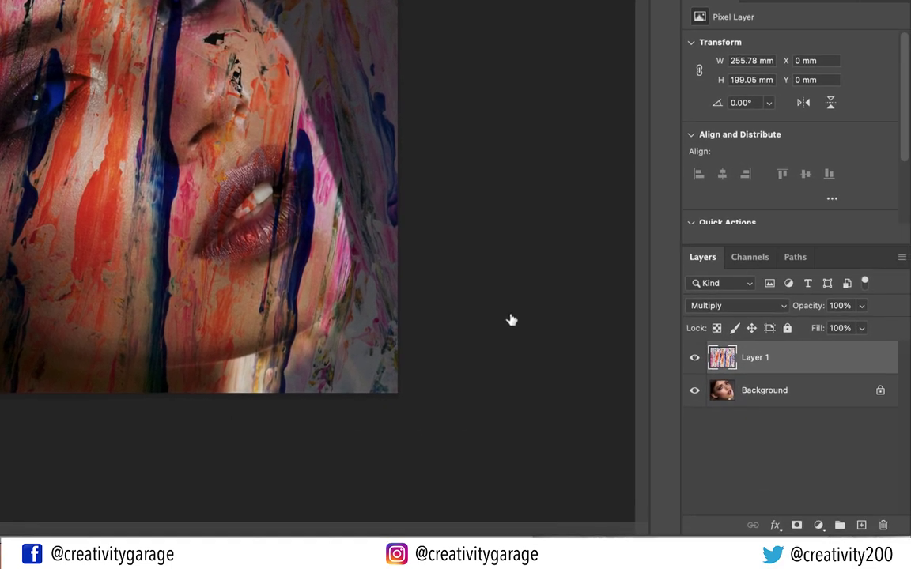
click(797, 526)
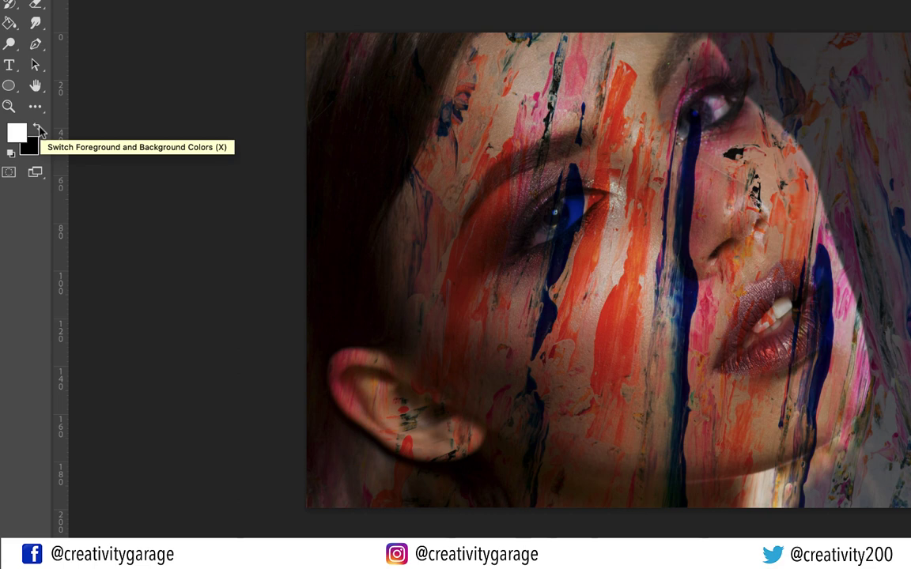
- Set black as foreground and pick a Soft Round brush at size 150
key(x)
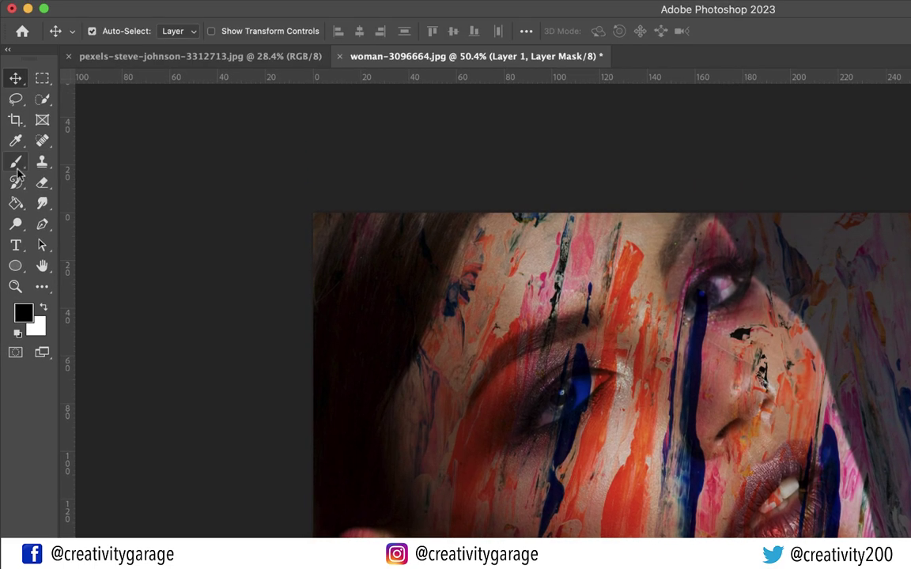
click(15, 161)
click(83, 159)
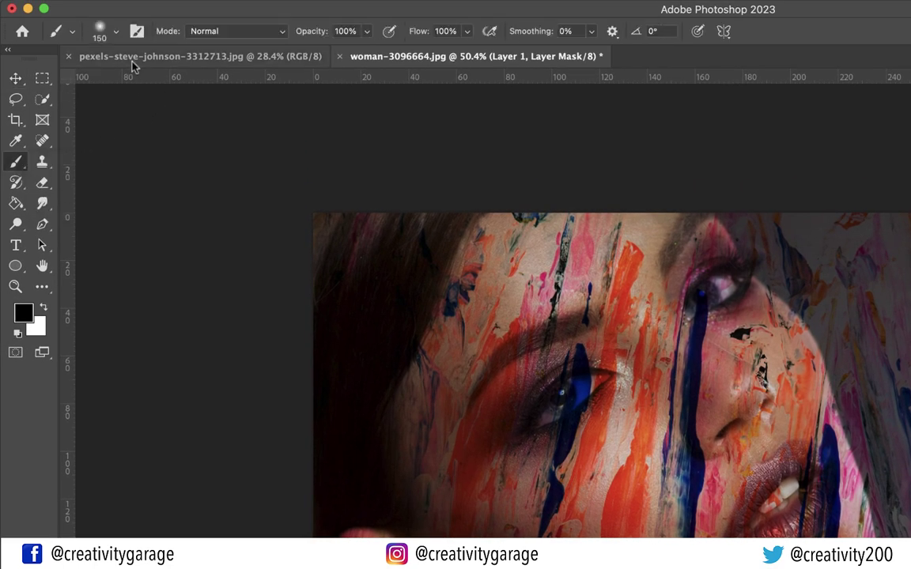
click(117, 34)
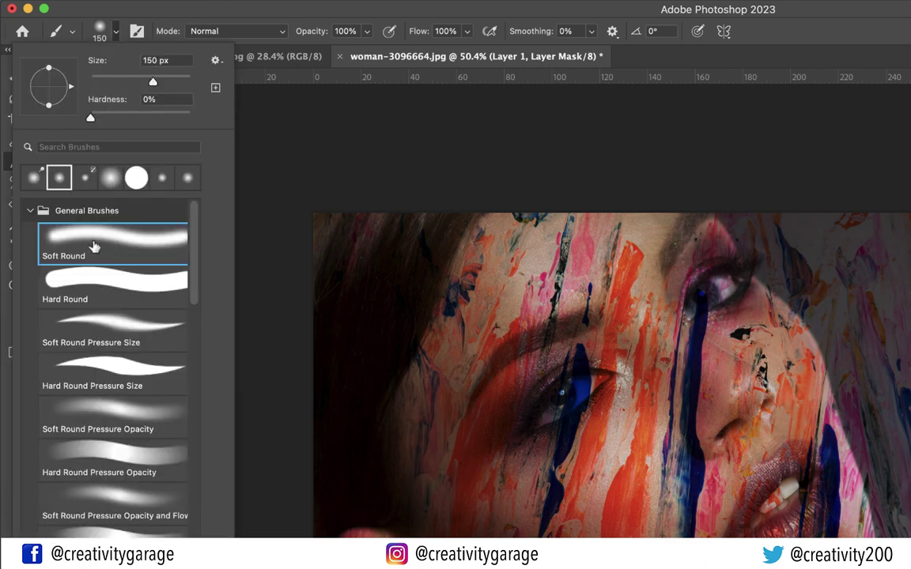
key(f)
key(f)
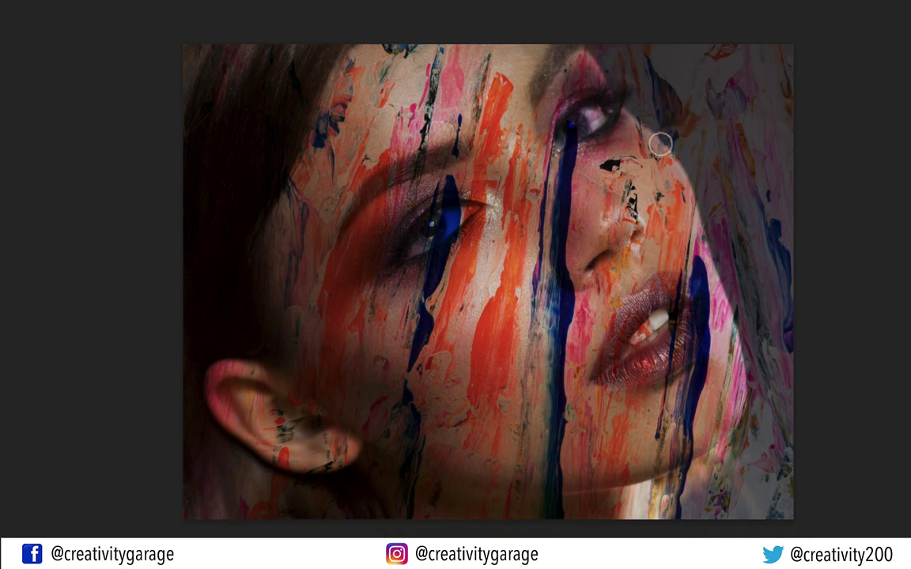
key(bracketright)
key(bracketleft)
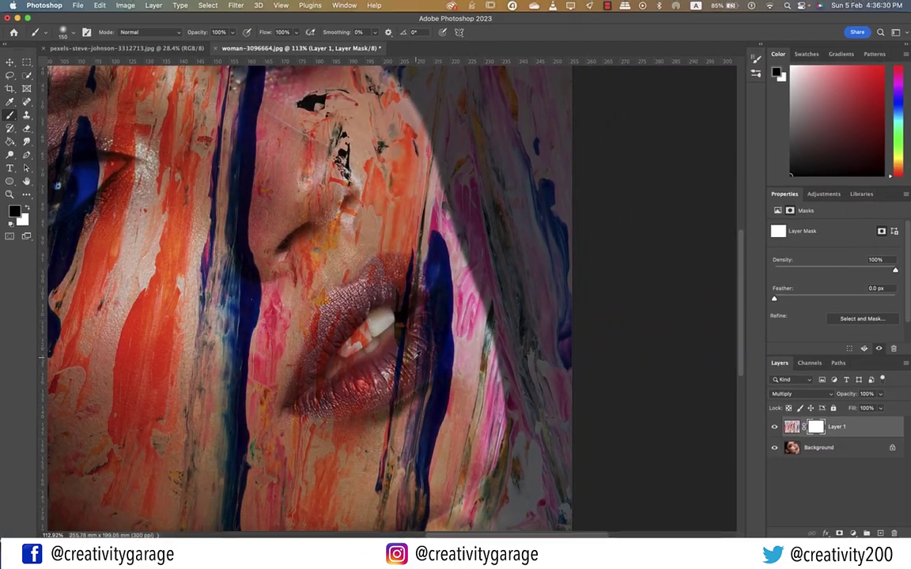
- Paint black on the mask over the lips so they show through the paint
mouse_move(330, 399)
mouse_down()
mouse_move(366, 391)
mouse_move(407, 354)
mouse_move(340, 286)
mouse_up()
mouse_move(351, 326)
mouse_down()
mouse_move(325, 332)
mouse_move(378, 278)
mouse_move(415, 271)
mouse_move(393, 321)
mouse_move(409, 308)
mouse_move(397, 315)
mouse_move(412, 342)
mouse_move(428, 328)
mouse_move(421, 363)
mouse_move(432, 305)
mouse_move(417, 289)
mouse_move(424, 281)
mouse_move(429, 320)
mouse_move(432, 294)
mouse_move(415, 282)
mouse_move(433, 319)
mouse_up()
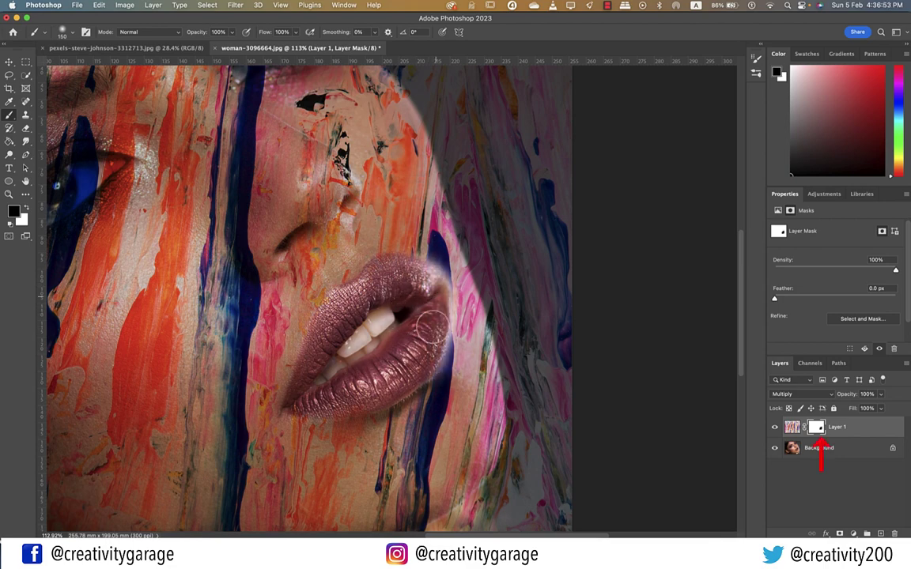
scroll(412, 309, down, 5)
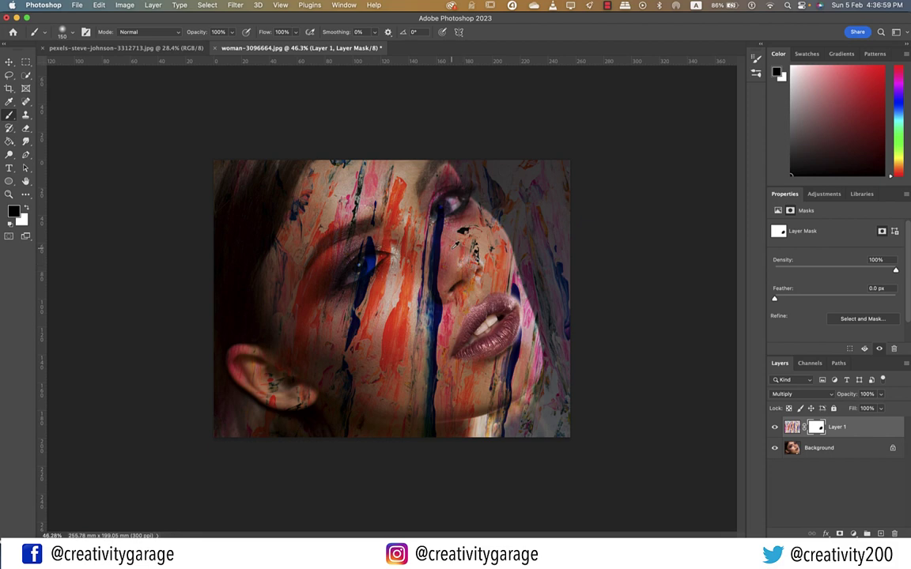
scroll(380, 273, up, 5)
- With a smaller brush, mask the paint off both eyes
key(bracketleft)
key(bracketleft)
key(bracketleft)
key(bracketleft)
mouse_move(265, 276)
mouse_down()
mouse_move(321, 267)
mouse_move(360, 207)
mouse_move(326, 236)
mouse_move(356, 203)
mouse_move(381, 234)
mouse_up()
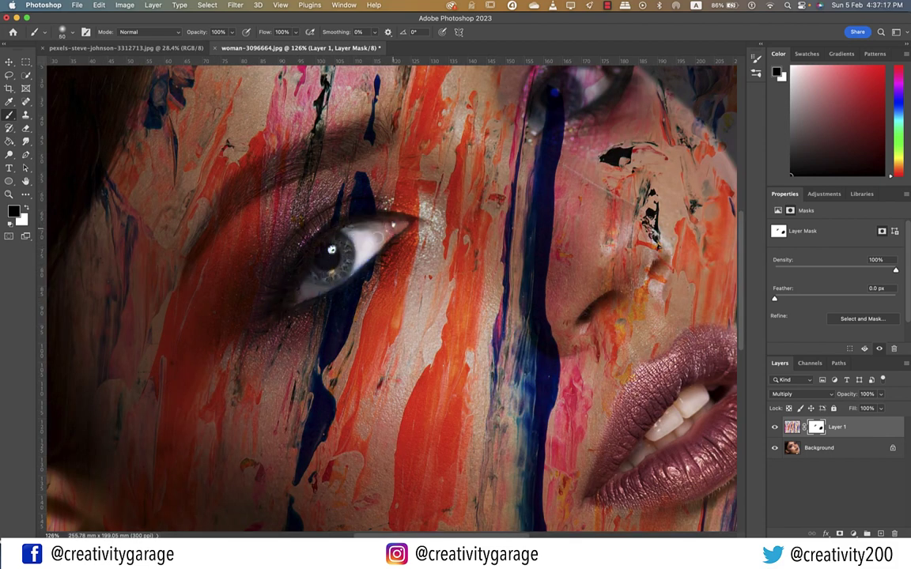
scroll(277, 265, up, 6)
mouse_move(470, 372)
mouse_down()
mouse_move(449, 383)
mouse_move(484, 373)
mouse_move(444, 391)
mouse_move(461, 352)
mouse_move(450, 372)
mouse_move(514, 345)
mouse_move(464, 343)
mouse_move(519, 339)
mouse_move(517, 323)
mouse_move(543, 306)
mouse_move(505, 332)
mouse_move(483, 324)
mouse_move(466, 388)
mouse_up()
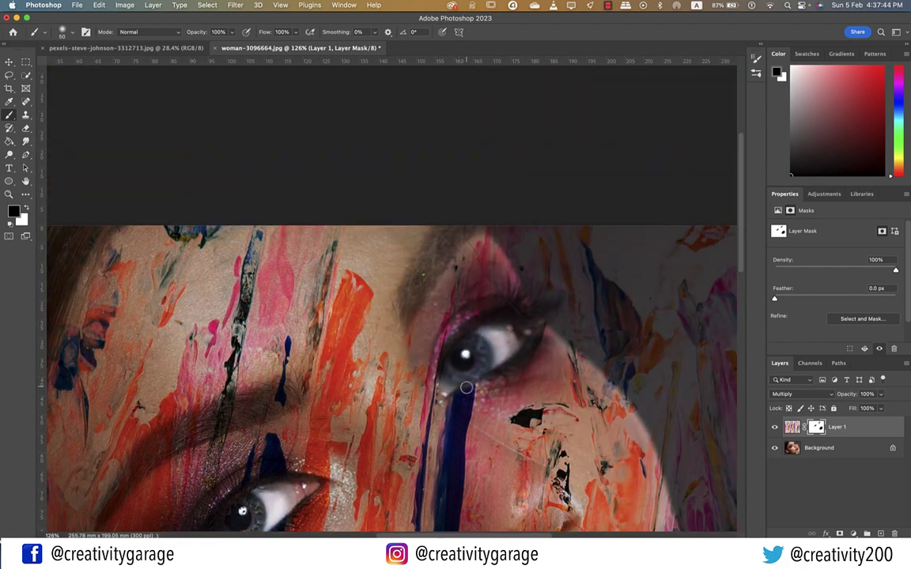
scroll(467, 387, down, 6)
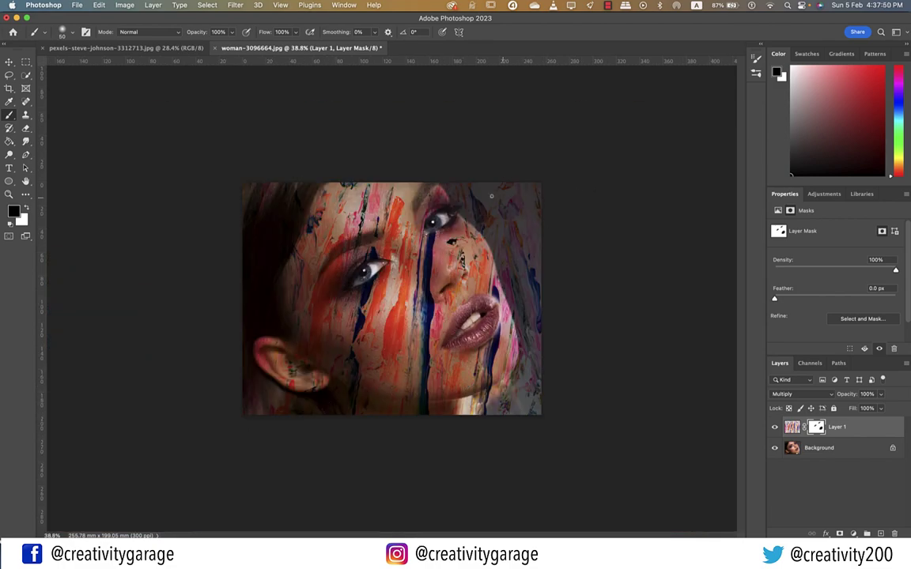
scroll(547, 196, up, 4)
- With a larger black brush, mask paint off the background beside the face and lower-left hair
key(])
key(])
key(])
key(])
key(])
key(])
key(])
key(])
key(])
key(])
key(])
key(])
mouse_move(510, 128)
mouse_down()
mouse_move(551, 174)
mouse_move(551, 126)
mouse_move(615, 149)
mouse_move(586, 219)
mouse_move(574, 219)
mouse_move(590, 264)
mouse_move(623, 213)
mouse_move(621, 403)
mouse_move(599, 465)
mouse_move(553, 485)
mouse_move(569, 474)
mouse_move(548, 473)
mouse_move(599, 451)
mouse_move(539, 474)
mouse_move(604, 430)
mouse_move(617, 488)
mouse_move(642, 392)
mouse_move(592, 247)
mouse_move(618, 396)
mouse_move(594, 488)
mouse_up()
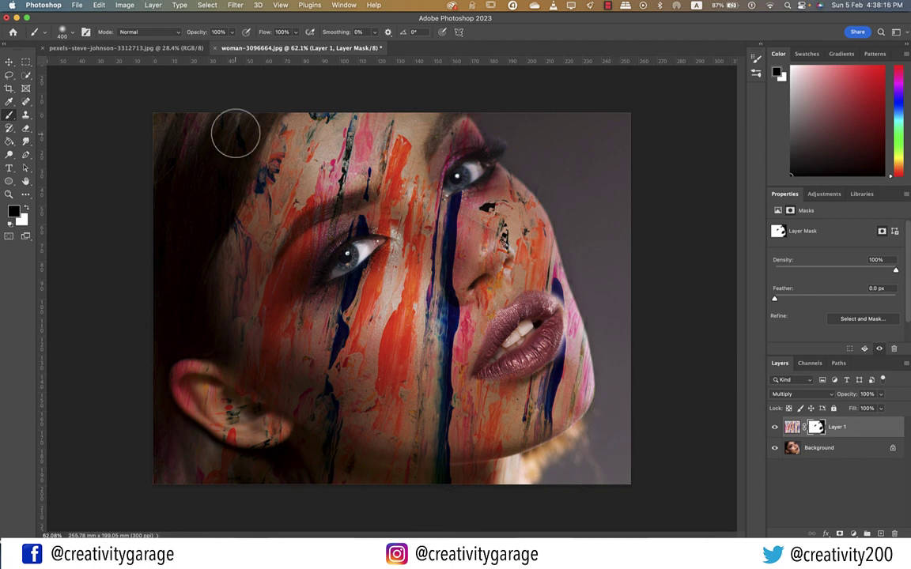
mouse_move(147, 462)
mouse_down()
mouse_move(236, 482)
mouse_move(229, 514)
mouse_move(244, 430)
mouse_move(264, 431)
mouse_move(265, 439)
mouse_move(175, 356)
mouse_move(224, 380)
mouse_move(277, 463)
mouse_move(220, 480)
mouse_move(171, 435)
mouse_move(183, 330)
mouse_up()
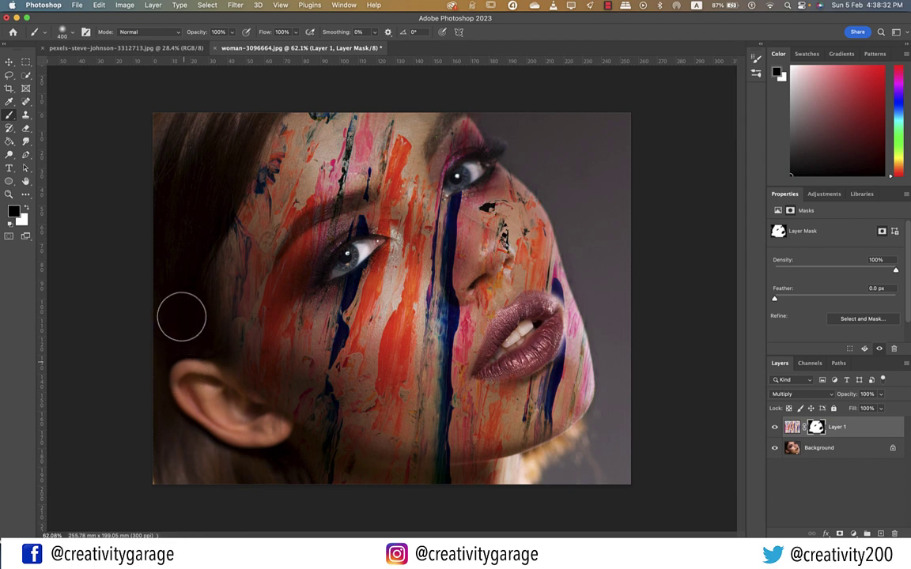
key(bracketleft)
key(bracketleft)
key(bracketleft)
key(bracketleft)
key(bracketleft)
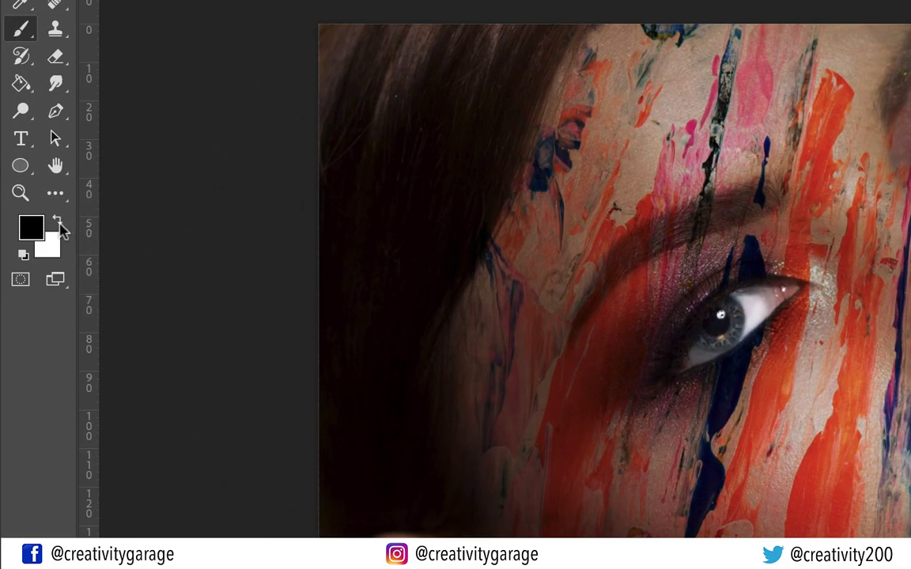
- Switch to a white foreground and paint the texture back over the ear
click(58, 222)
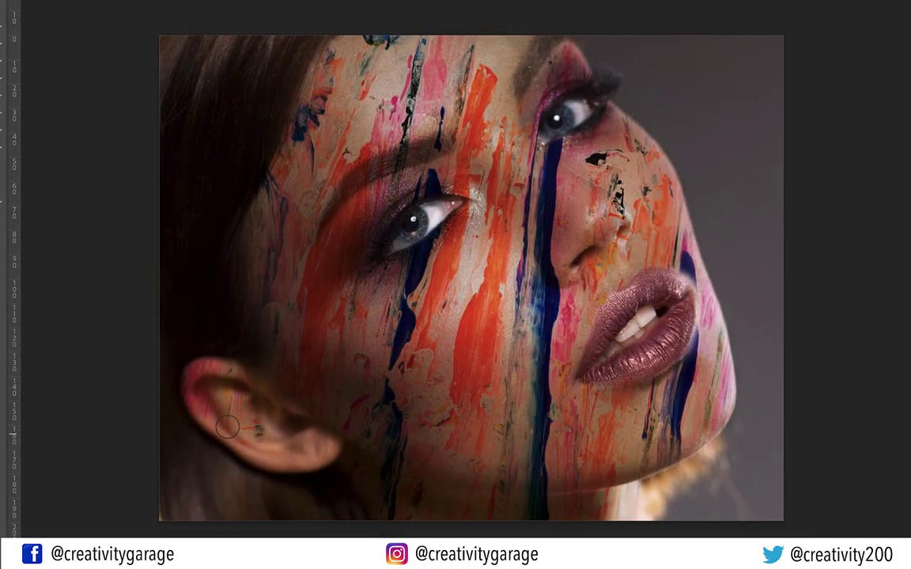
mouse_move(227, 427)
mouse_down()
mouse_move(194, 378)
mouse_move(319, 452)
mouse_move(289, 408)
mouse_move(203, 367)
mouse_move(215, 362)
mouse_move(196, 332)
mouse_move(223, 374)
mouse_move(188, 376)
mouse_move(224, 427)
mouse_move(278, 396)
mouse_move(210, 358)
mouse_move(269, 408)
mouse_move(294, 407)
mouse_move(245, 401)
mouse_move(218, 360)
mouse_up()
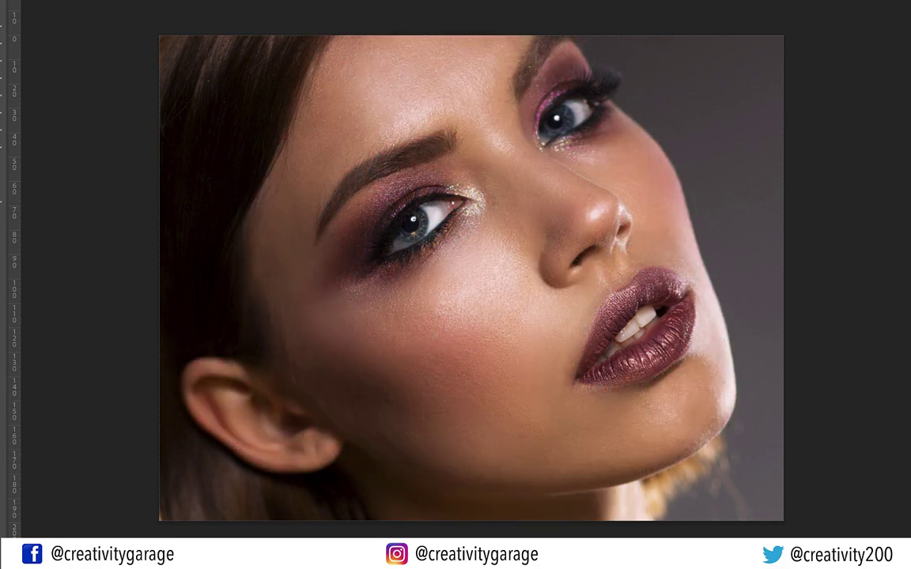